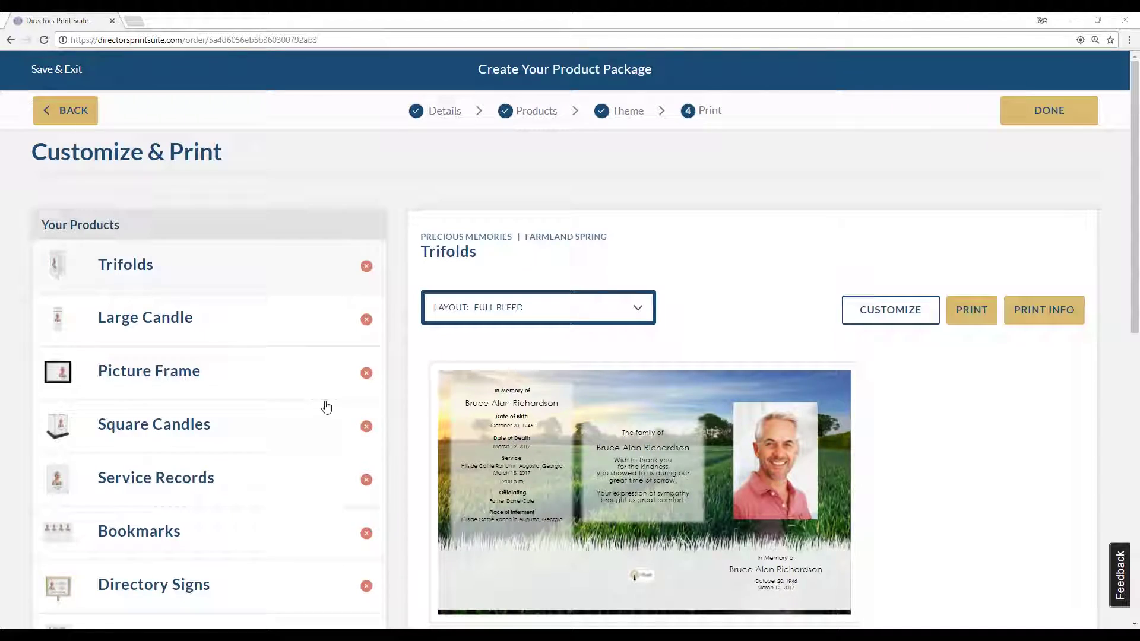
Select Prayer Cards in Your Products and choose the White Border layout
scroll(297, 410, down, 6)
click(231, 465)
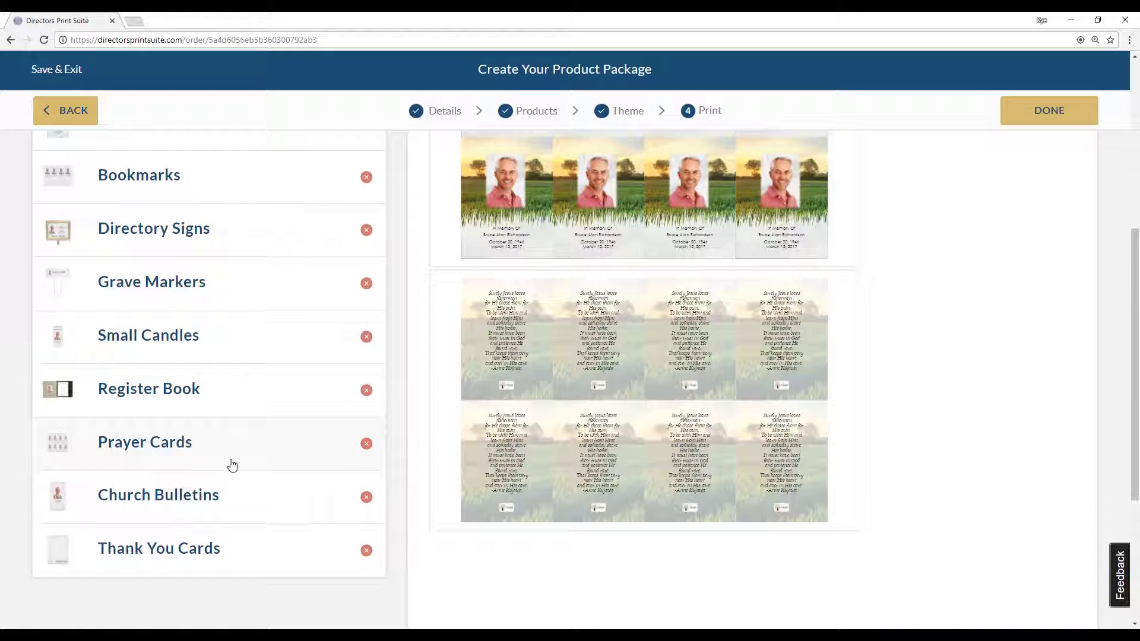
scroll(475, 368, up, 4)
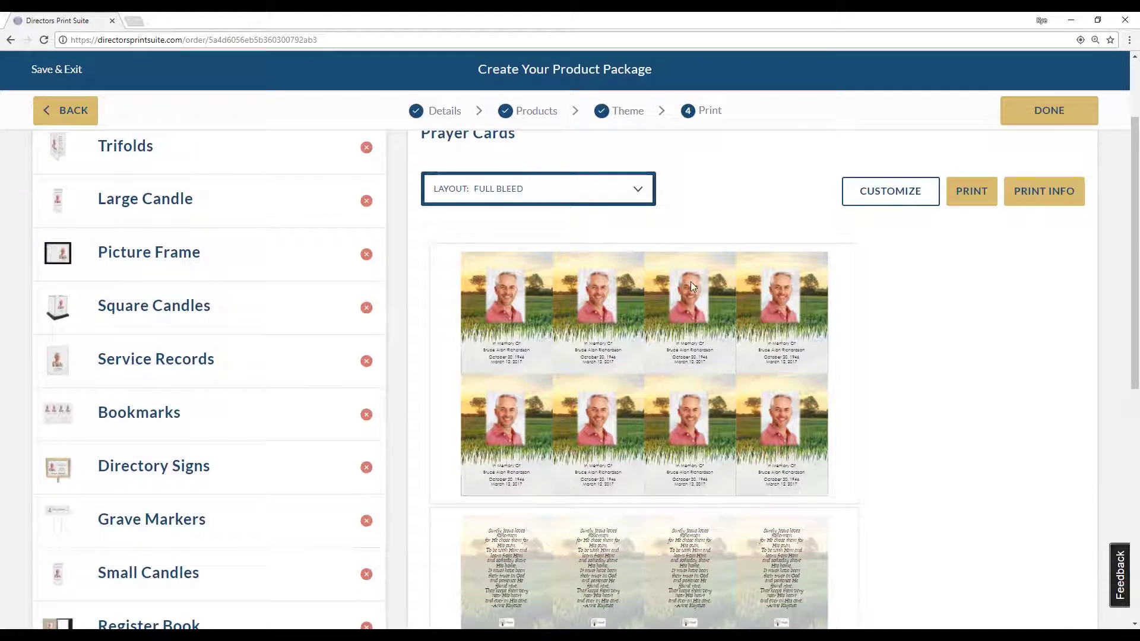
click(581, 188)
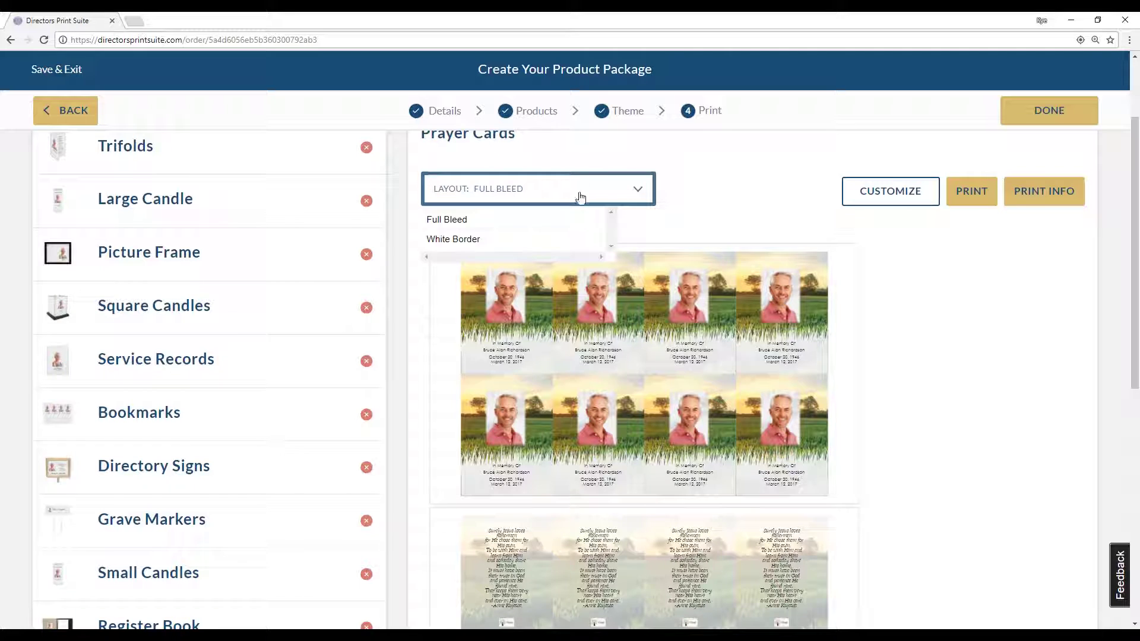
click(570, 238)
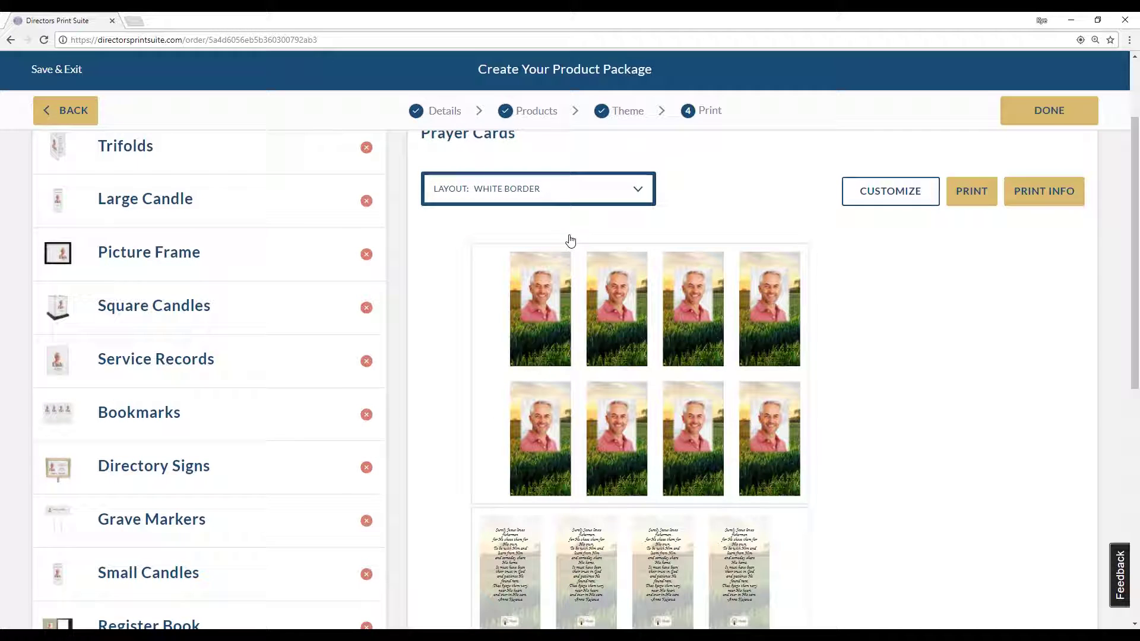
click(1062, 202)
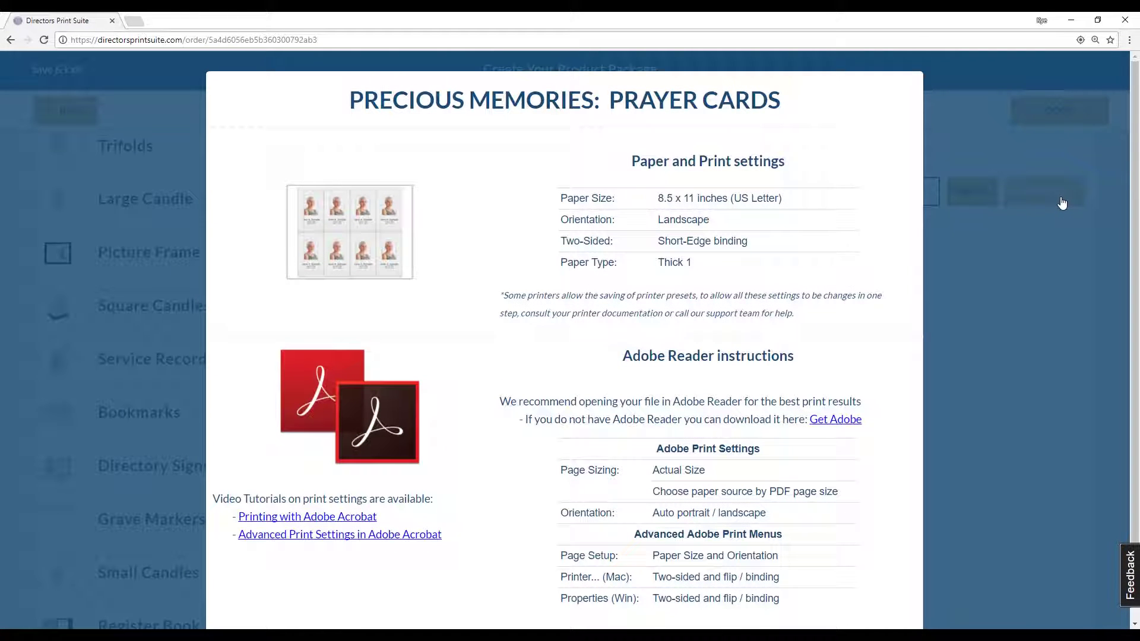
scroll(785, 225, down, 2)
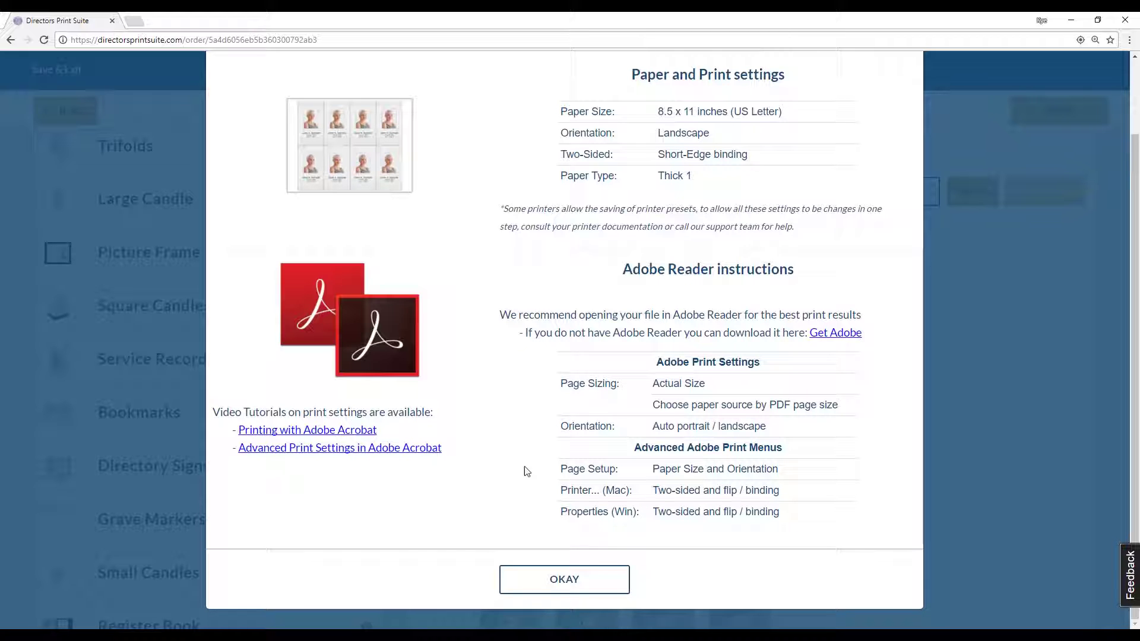
click(601, 570)
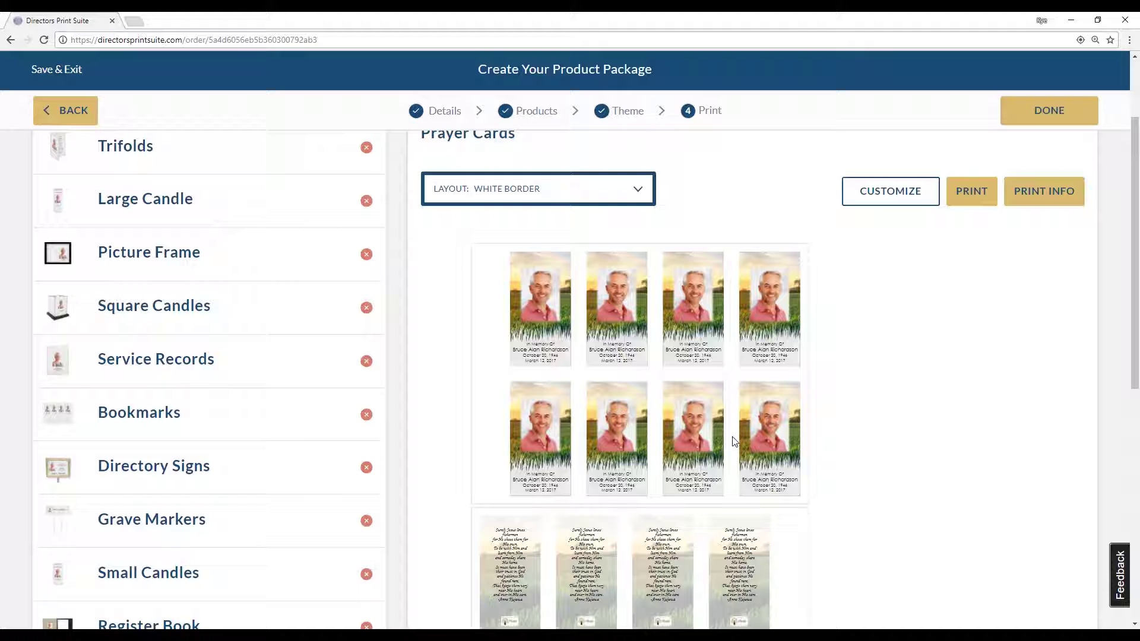
Generate the prayer card PDF via PRINT and review page 2's verses and page 1's photos
click(979, 197)
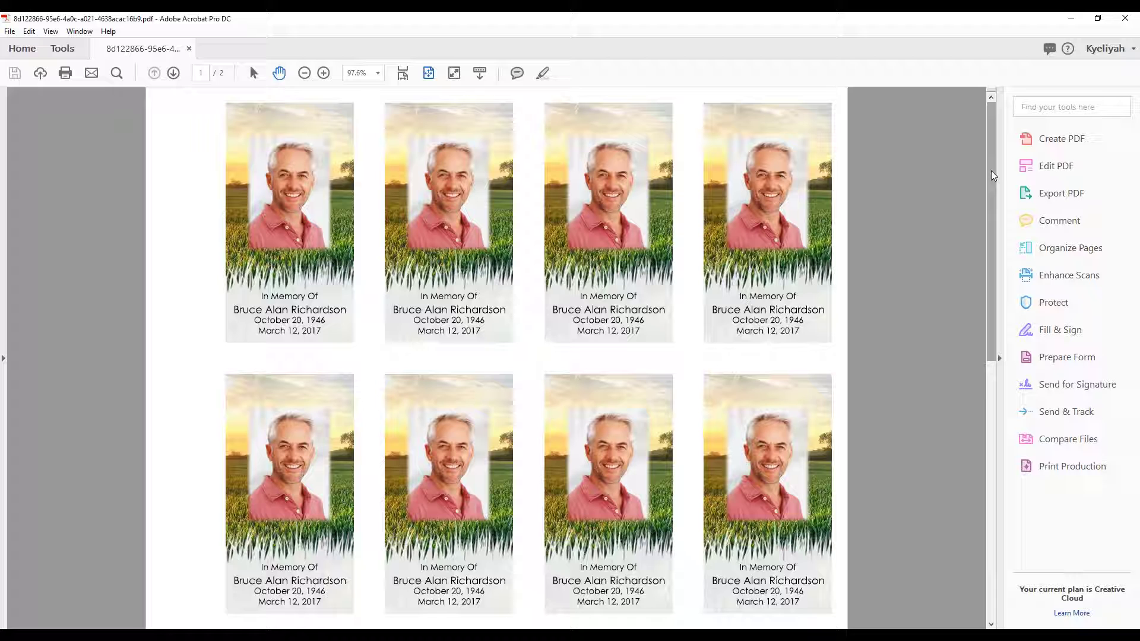
drag(992, 170, 975, 337)
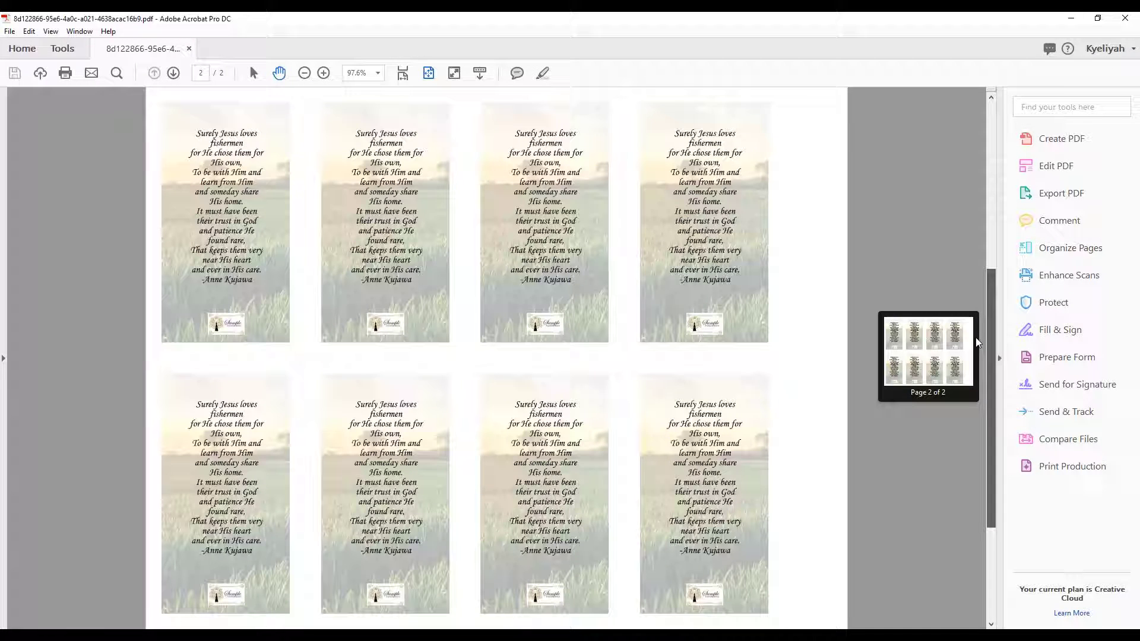
drag(975, 337, 961, 218)
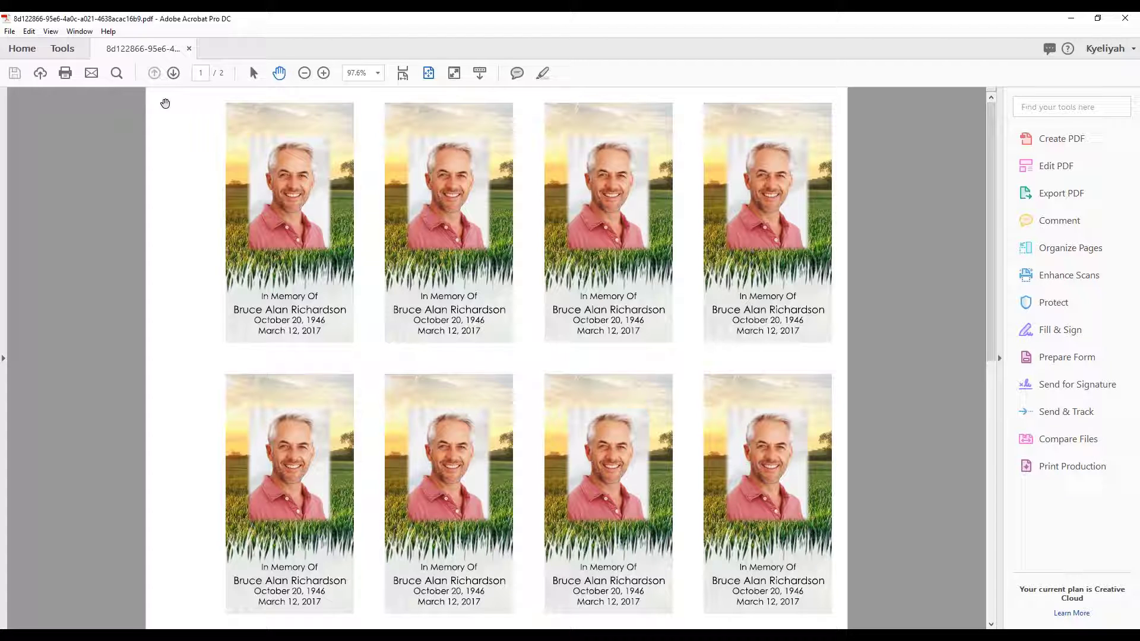
Bring up Acrobat's Print dialog from the File menu, keeping the Accounting printer selected
click(10, 31)
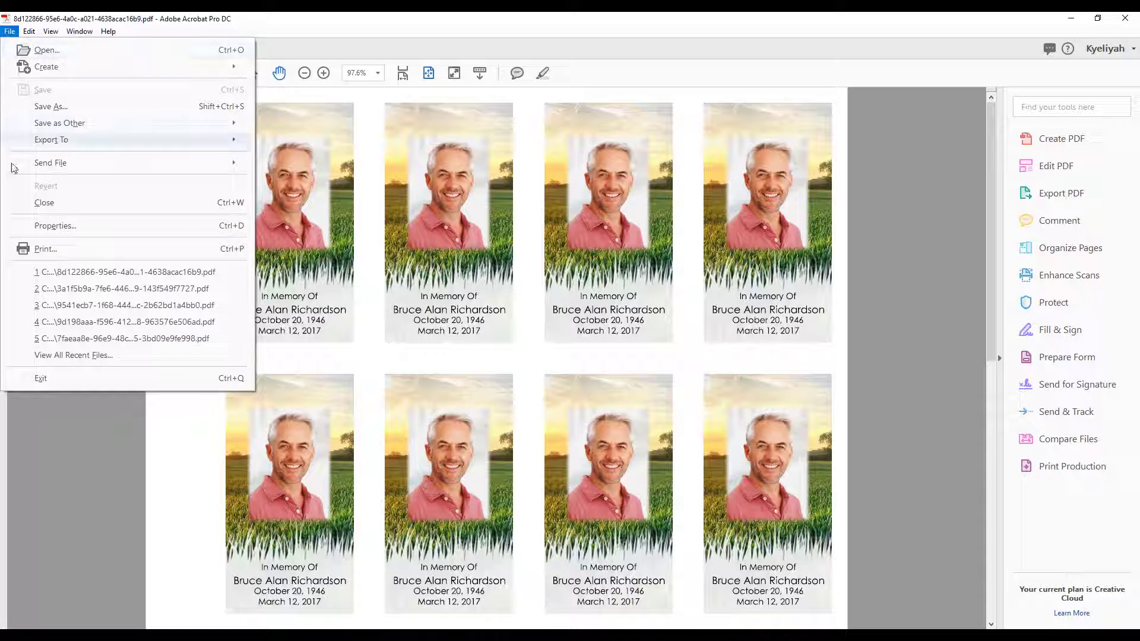
click(36, 248)
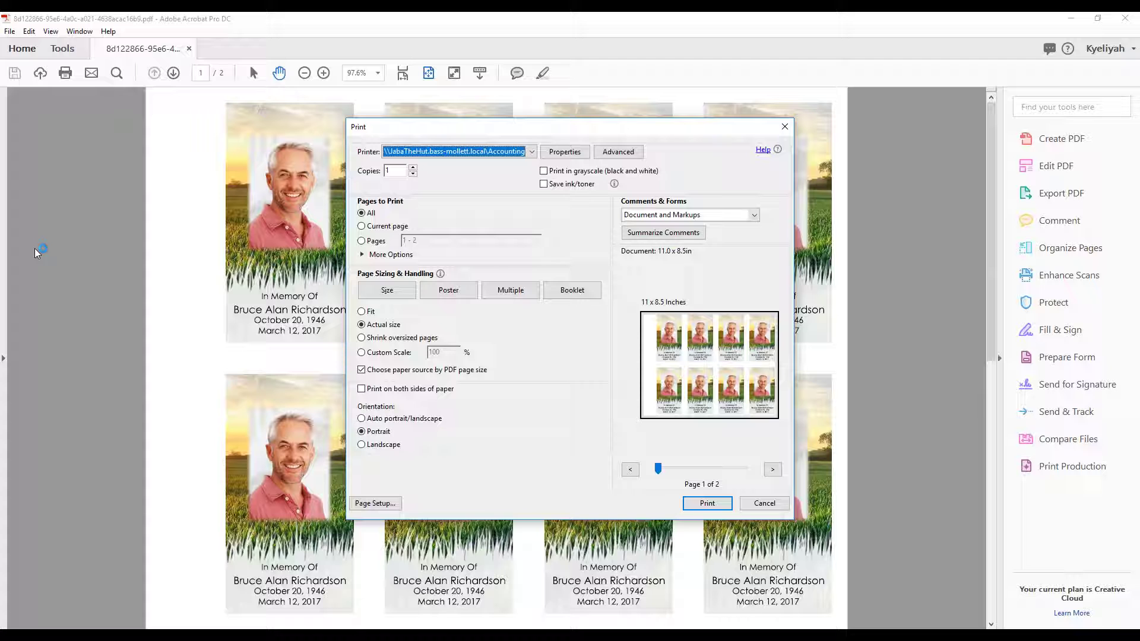
click(429, 153)
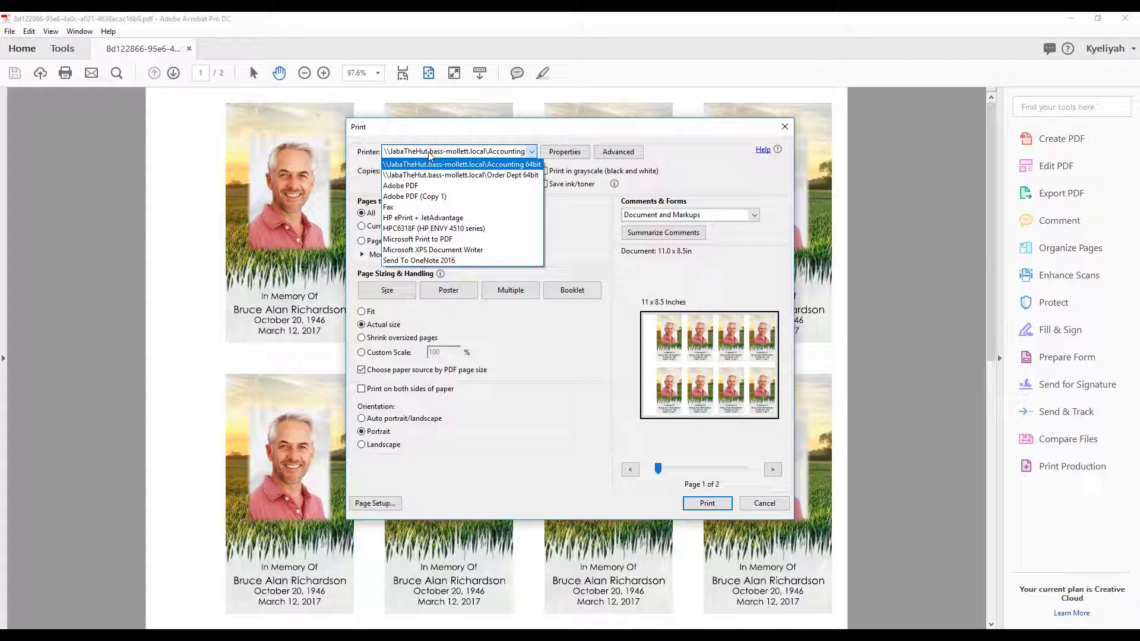
click(428, 166)
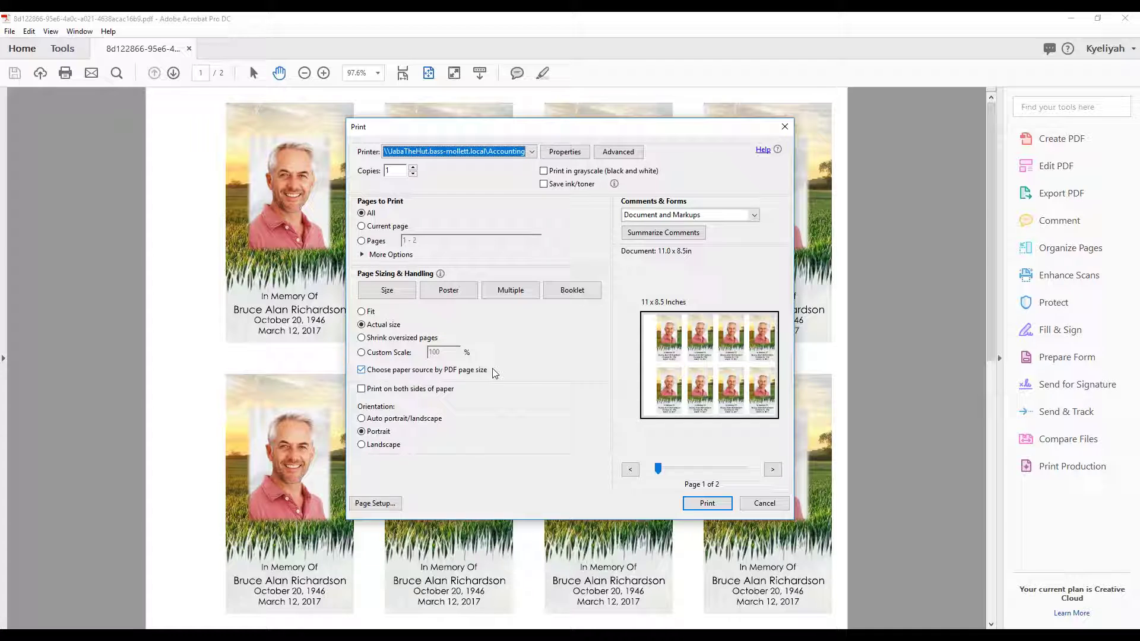
Enable printing on both sides, flipping on short edge, with Landscape orientation
click(420, 391)
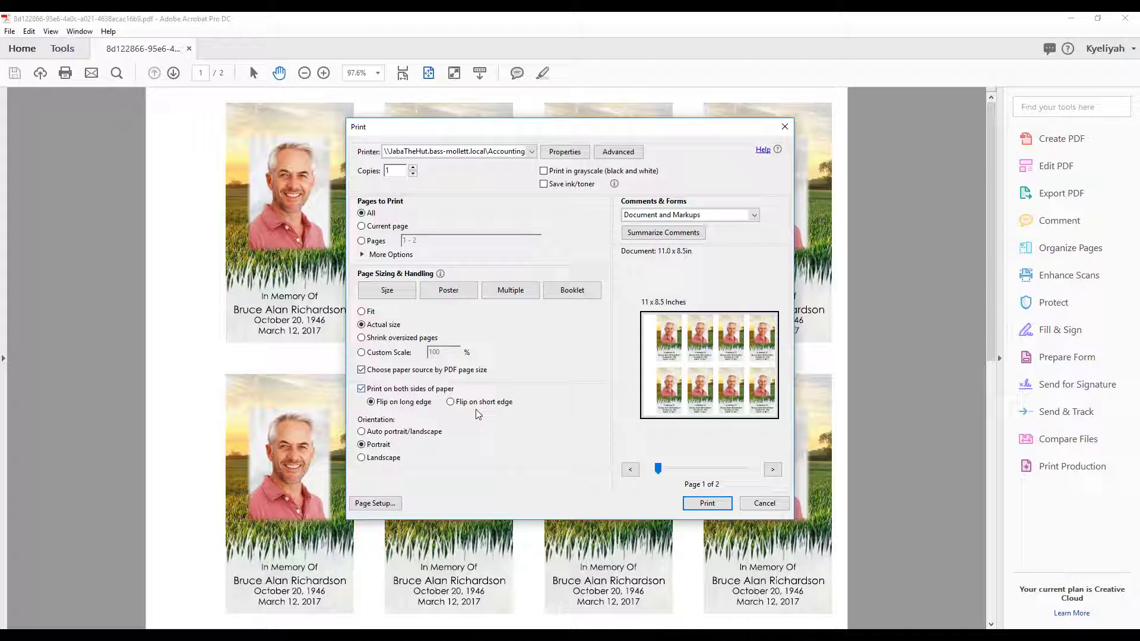
click(384, 459)
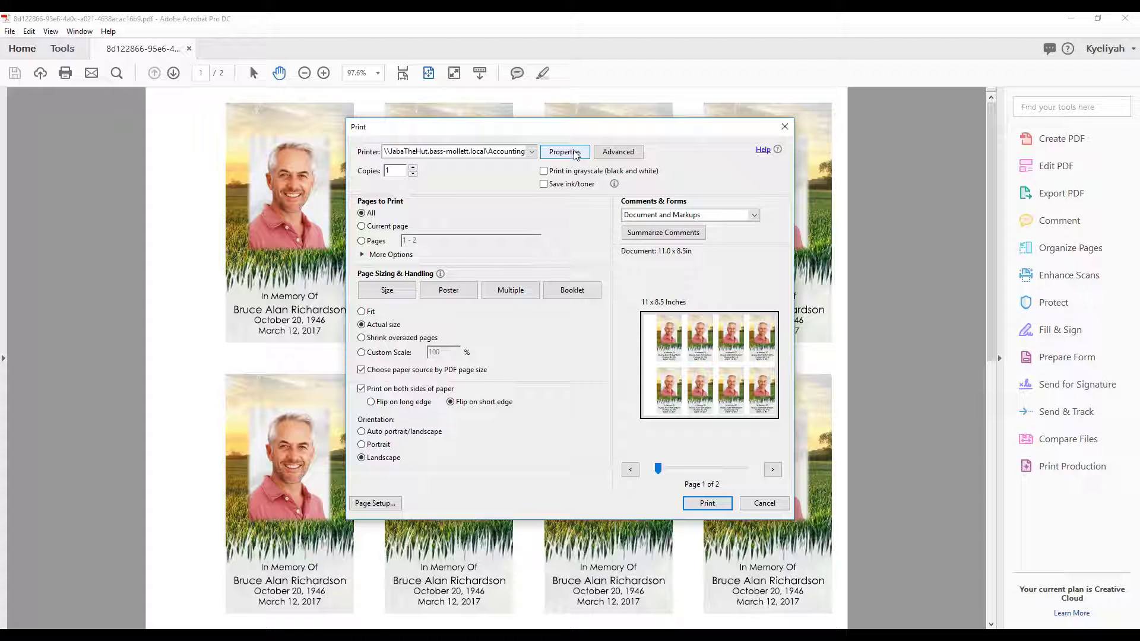
In printer Properties, set color mode to Color and input tray to Bypass Tray
click(574, 153)
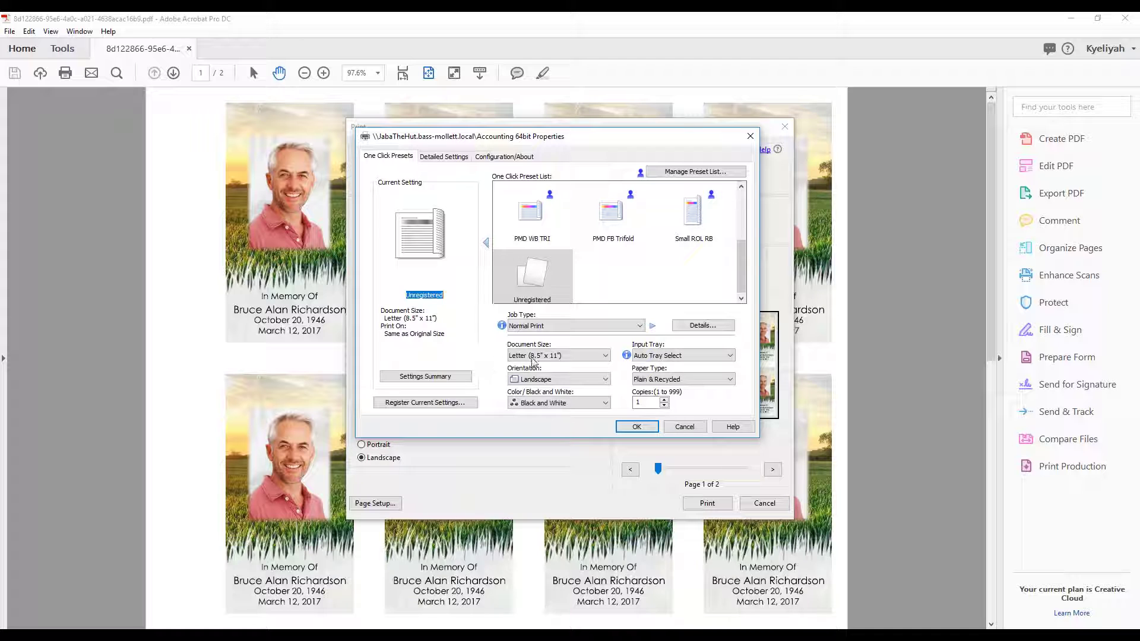
click(555, 404)
click(554, 415)
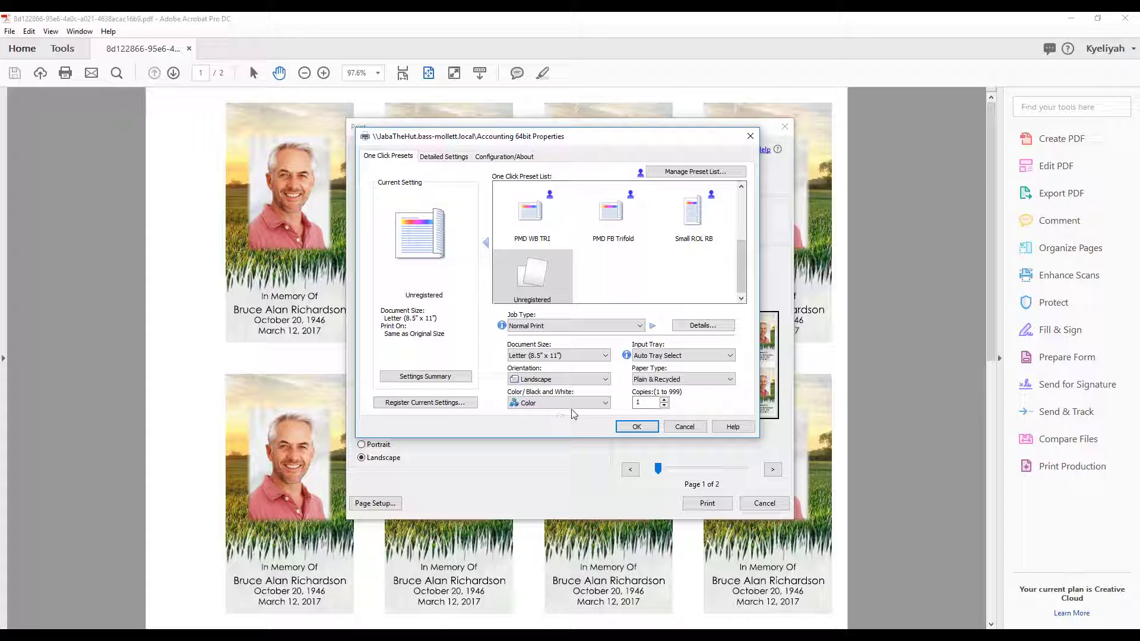
click(653, 355)
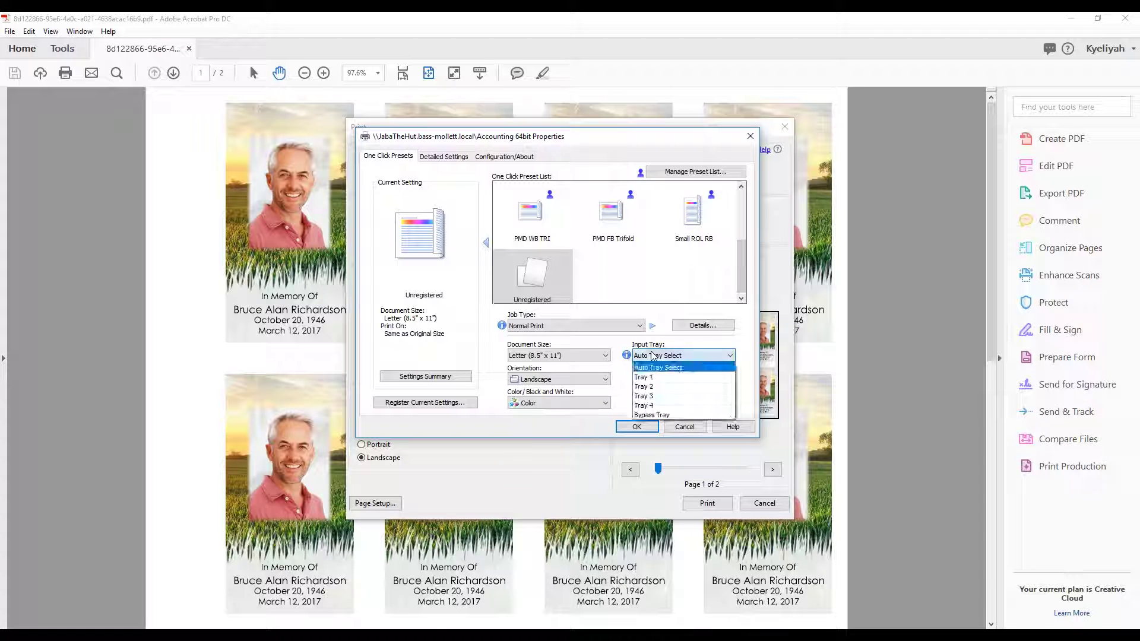
click(643, 417)
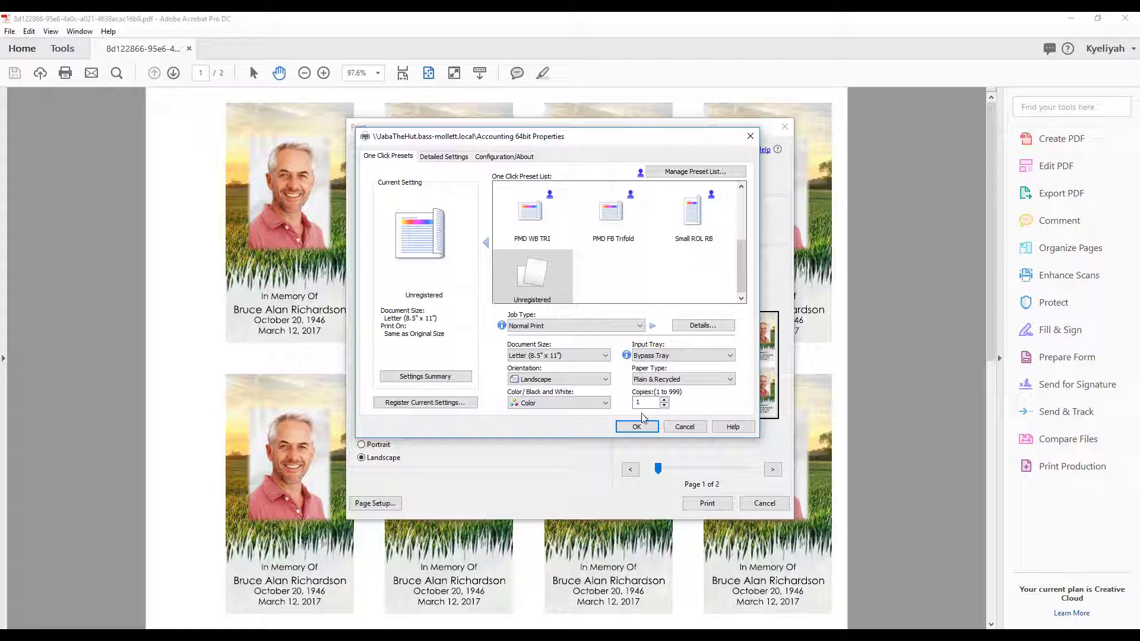
Set paper type to Thick 1 and start registering the current settings as a preset
click(648, 383)
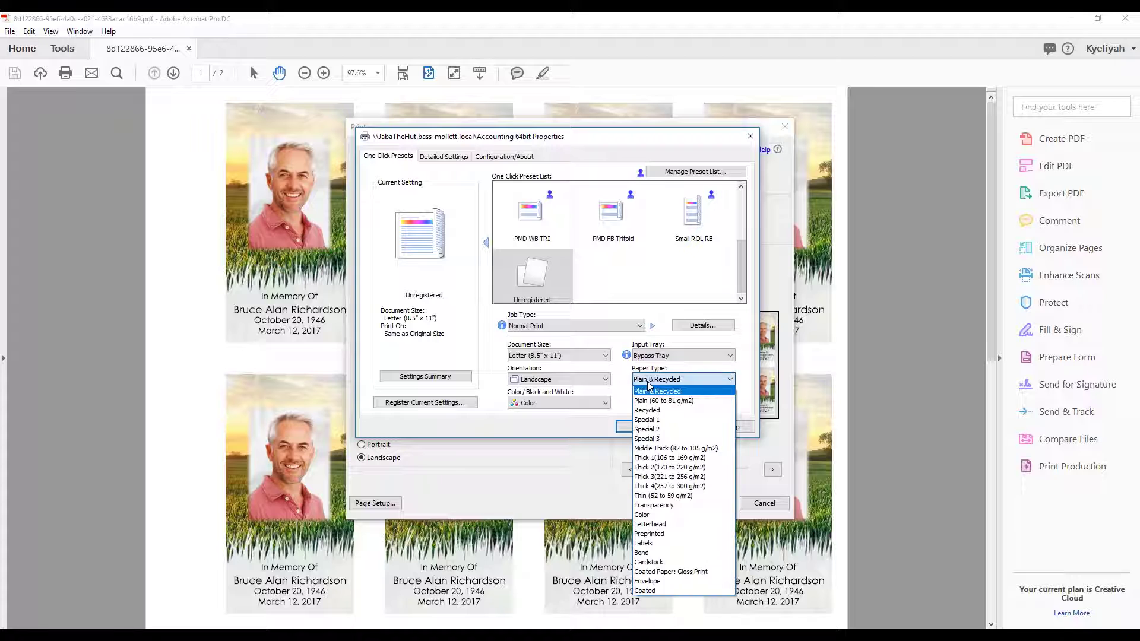
click(655, 457)
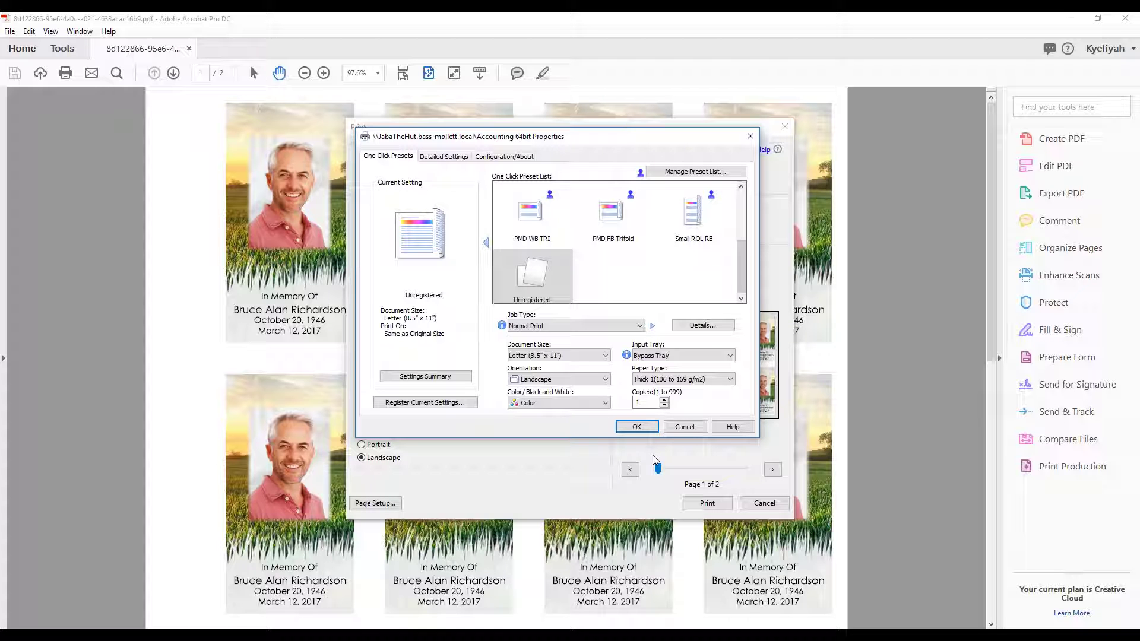
click(424, 404)
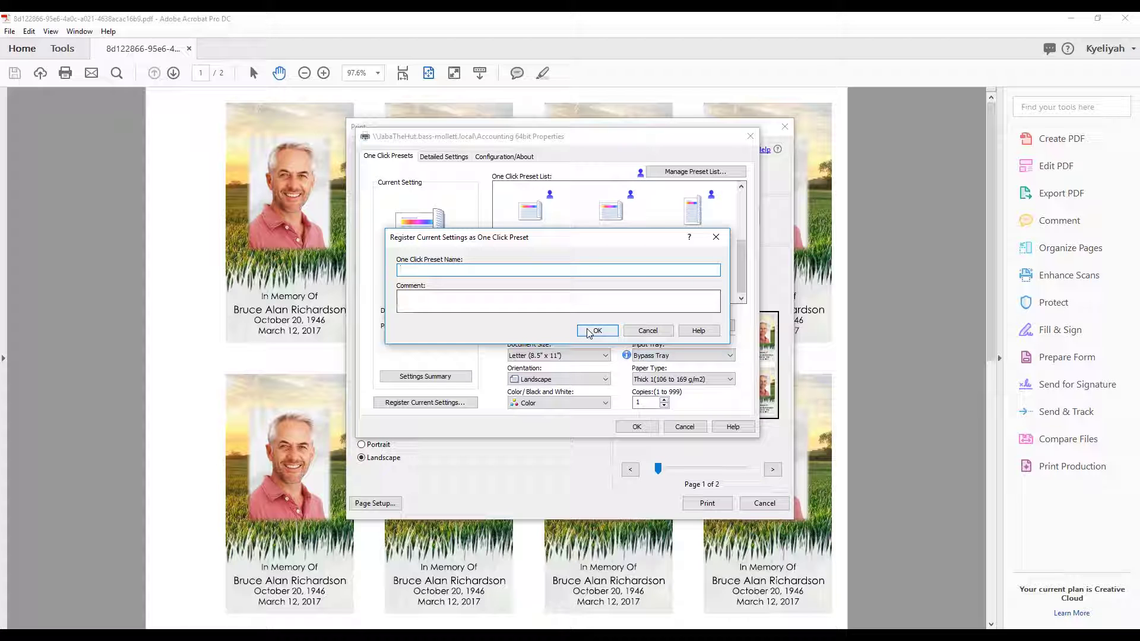
Dismiss the Register preset prompt and accept printer Properties with OK
click(644, 331)
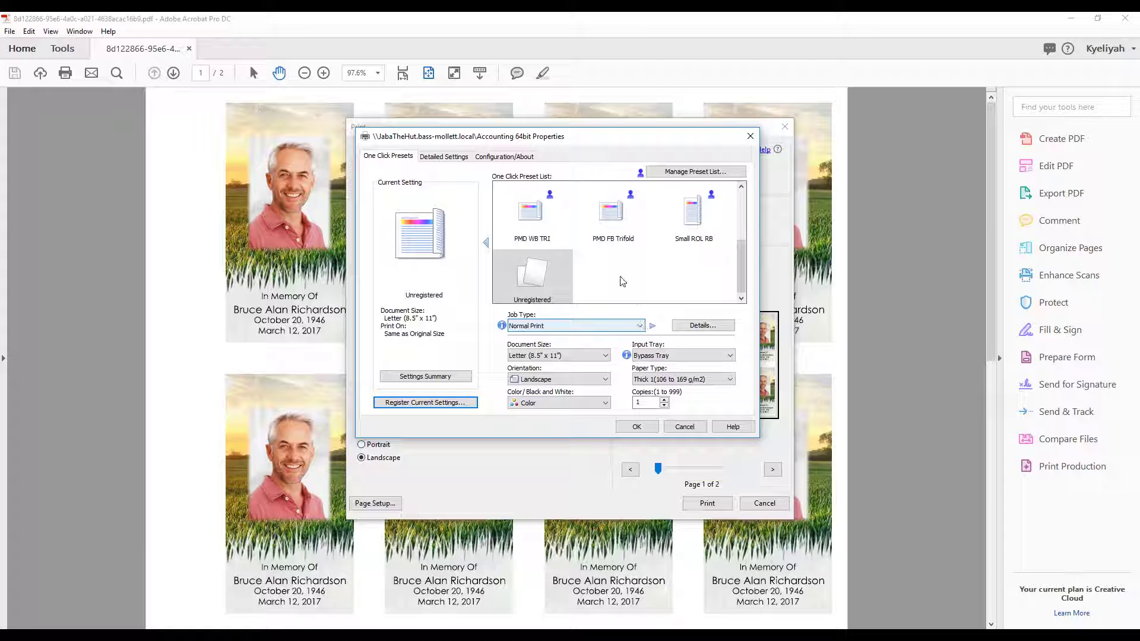
click(603, 232)
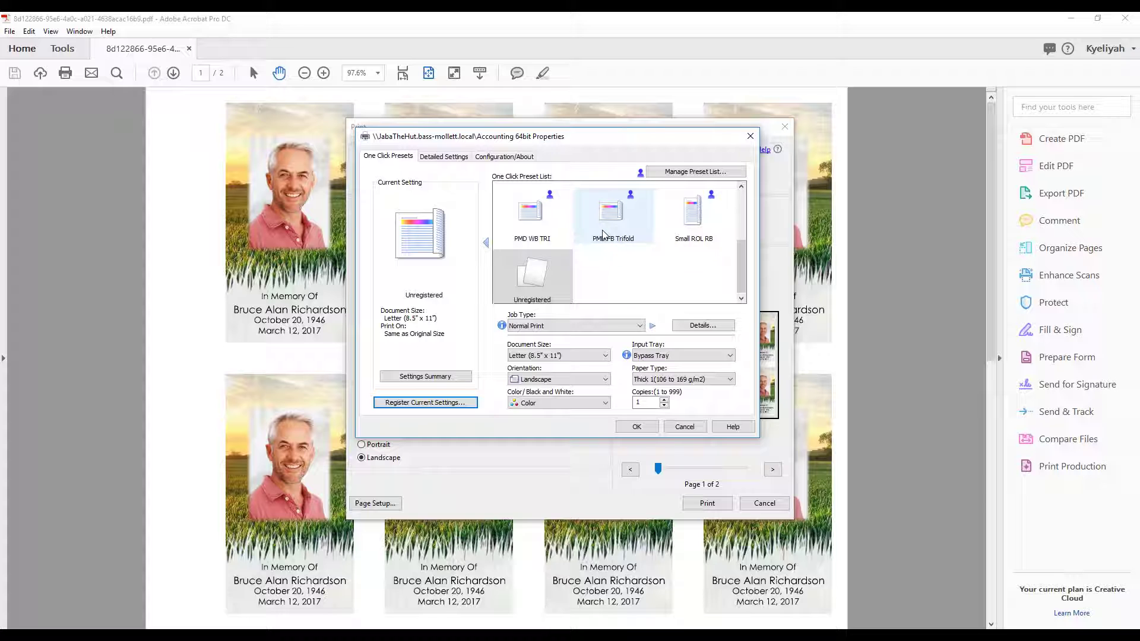
click(630, 425)
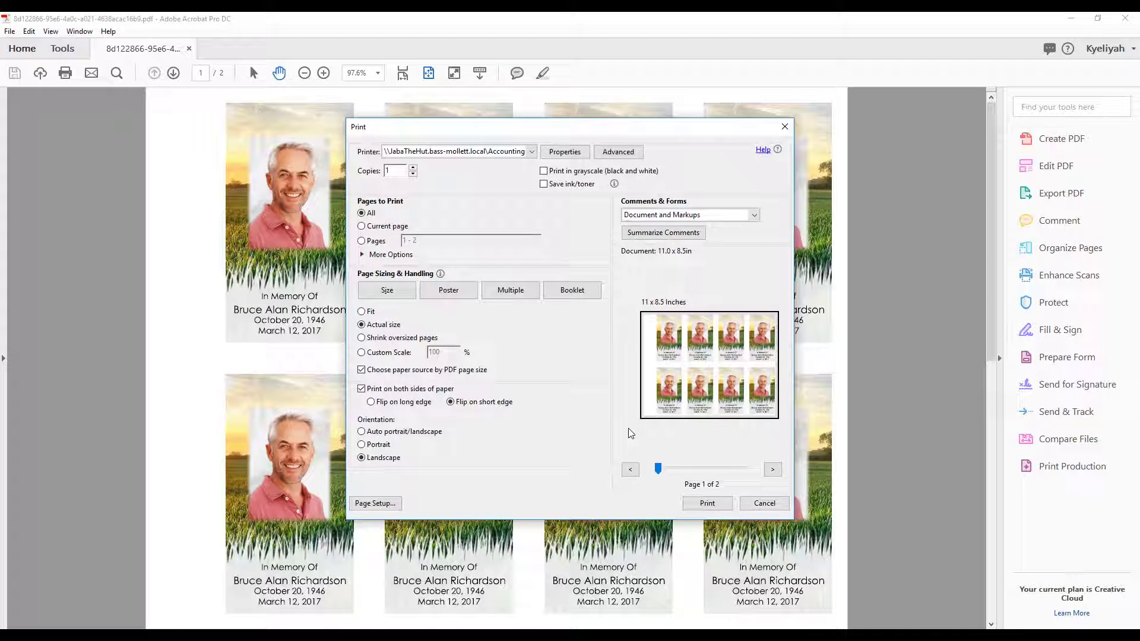